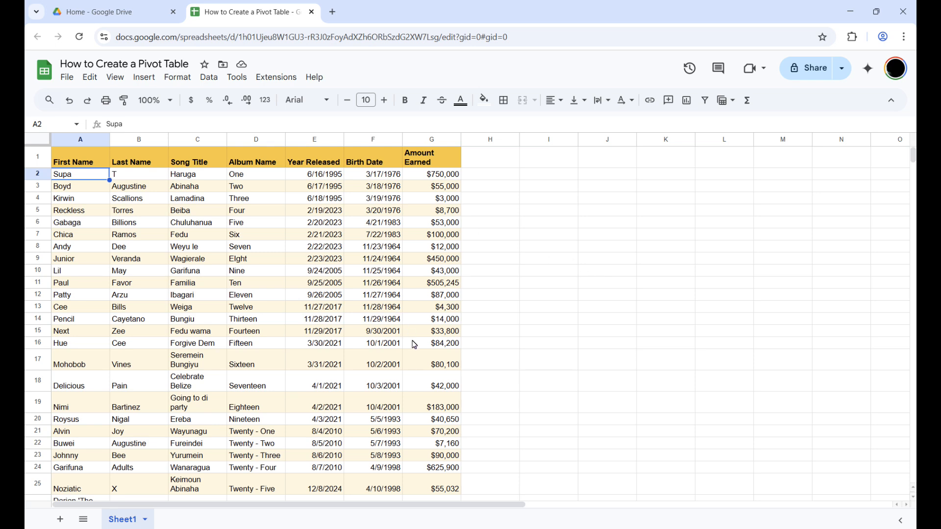
scroll(415, 345, "down", 2)
scroll(418, 378, "up", 2)
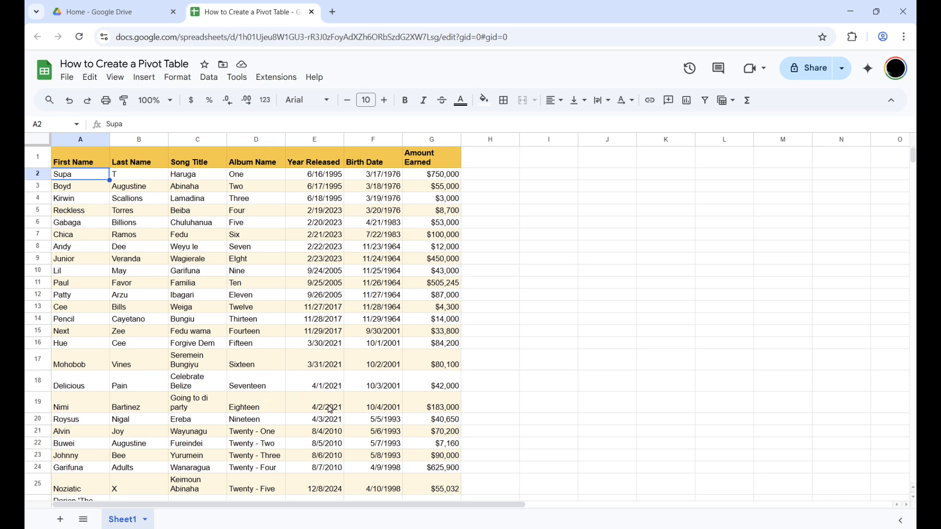
scroll(290, 343, "down", 2)
scroll(274, 360, "up", 2)
left_click(67, 79)
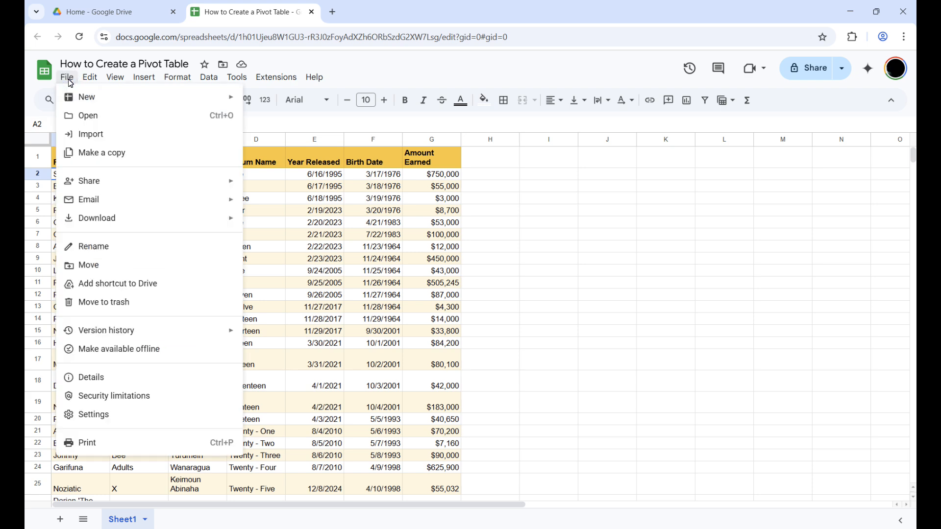
left_click(69, 80)
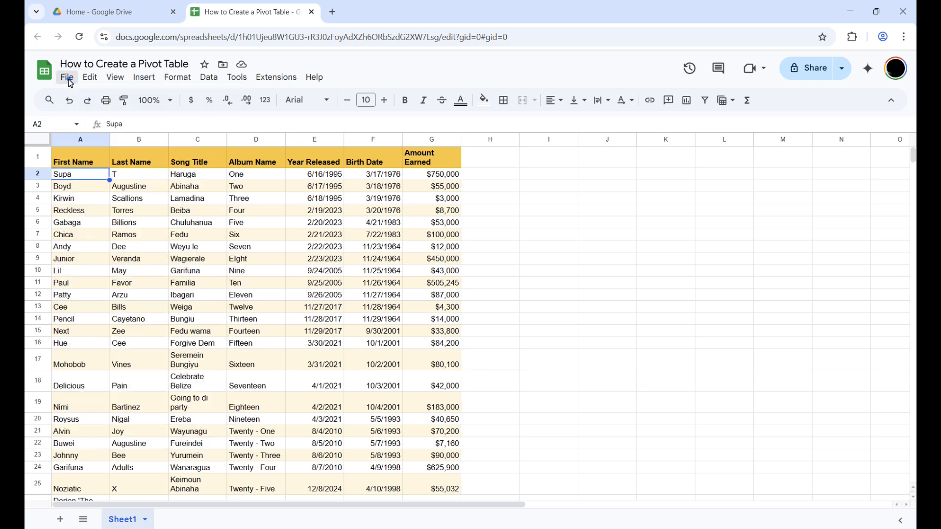
Step: Insert a pivot table from the data range Sheet1!A1:G26 into a new sheet
left_click(144, 79)
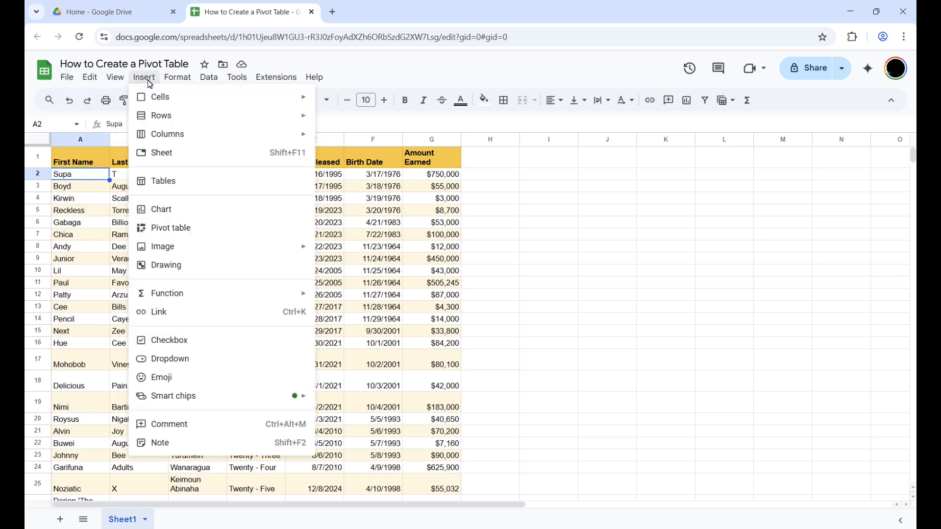
left_click(225, 231)
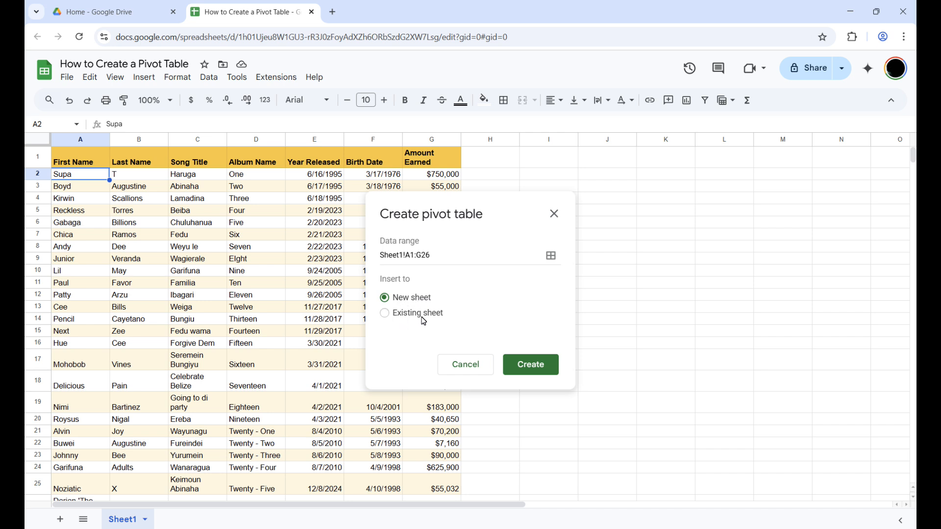
left_click(528, 367)
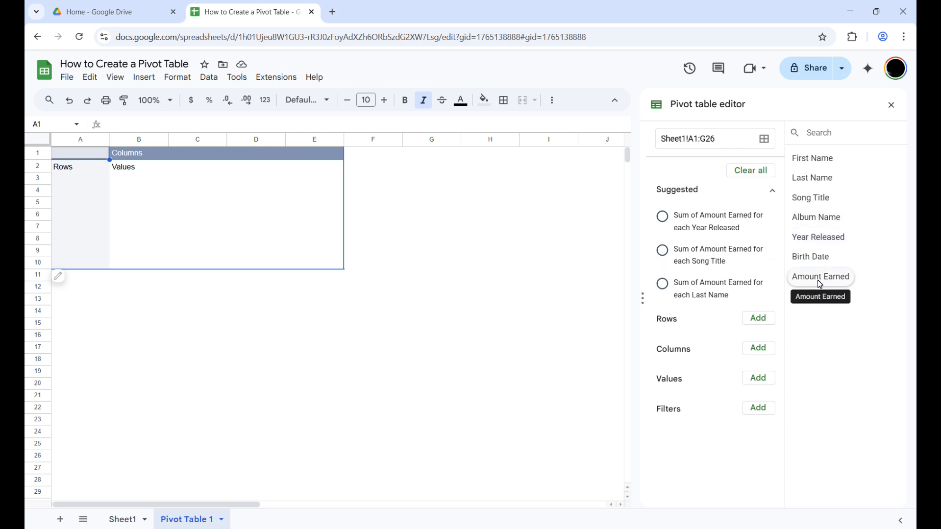
Step: Add Amount Earned, First Name and Last Name, in that order, as the pivot table's row fields
left_click_drag(818, 280, 691, 344)
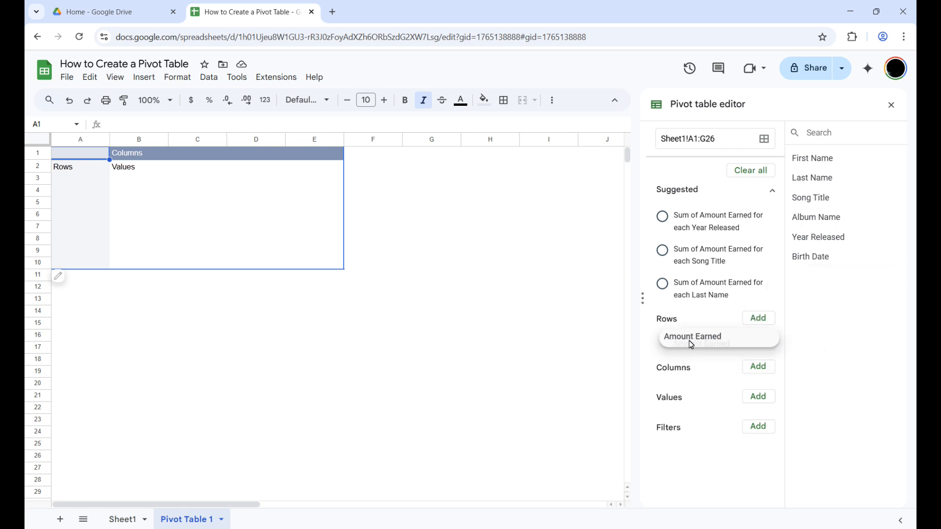
left_click_drag(687, 345, 685, 344)
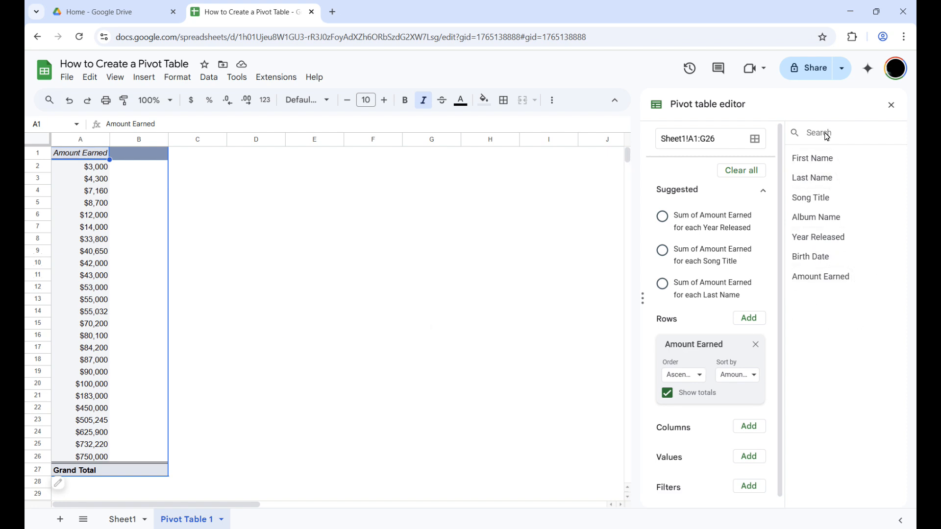
left_click(129, 520)
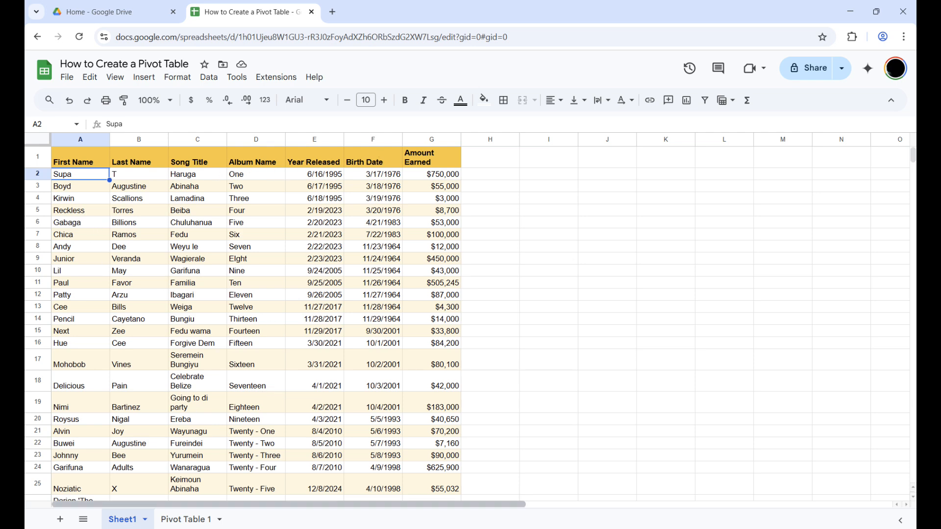
left_click(173, 520)
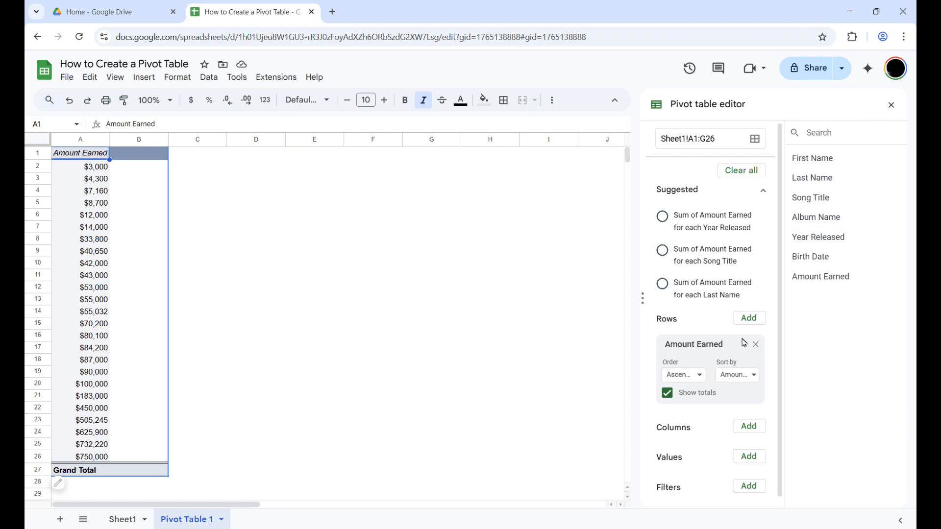
left_click_drag(826, 167, 697, 427)
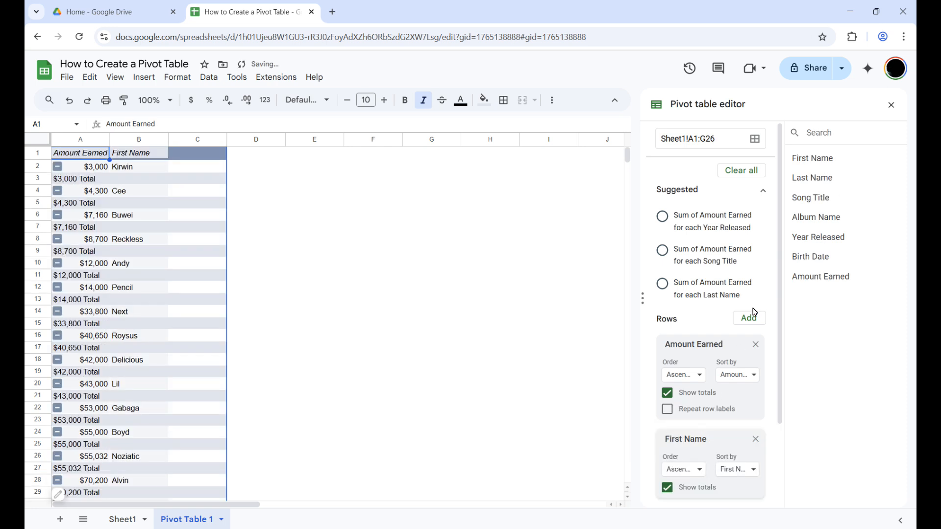
scroll(735, 355, "down", 2)
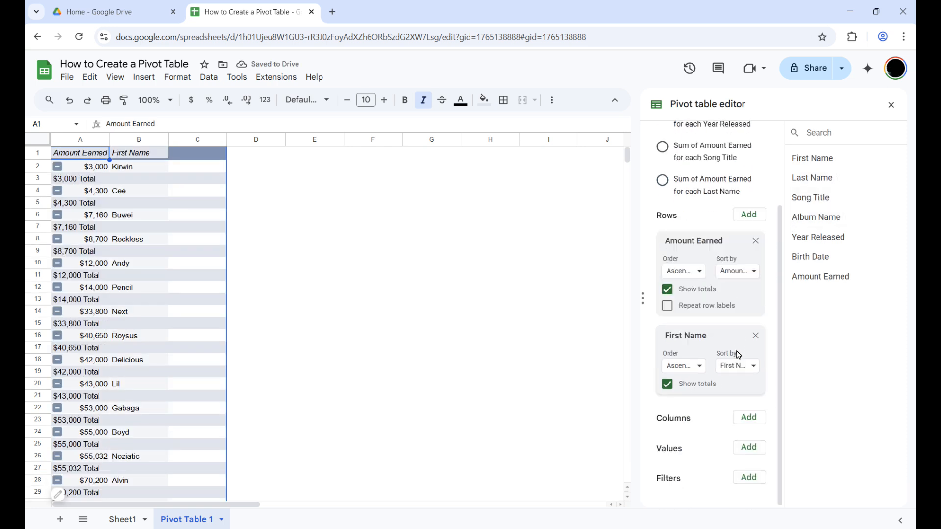
left_click_drag(827, 179, 707, 414)
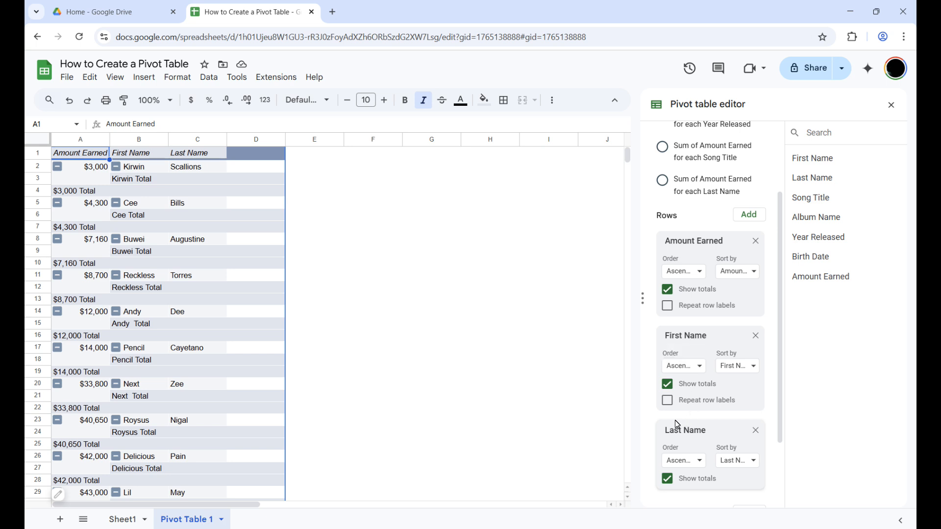
Step: Try hiding the totals of the Last Name and First Name row fields, and switch both back on
left_click(667, 480)
left_click(668, 384)
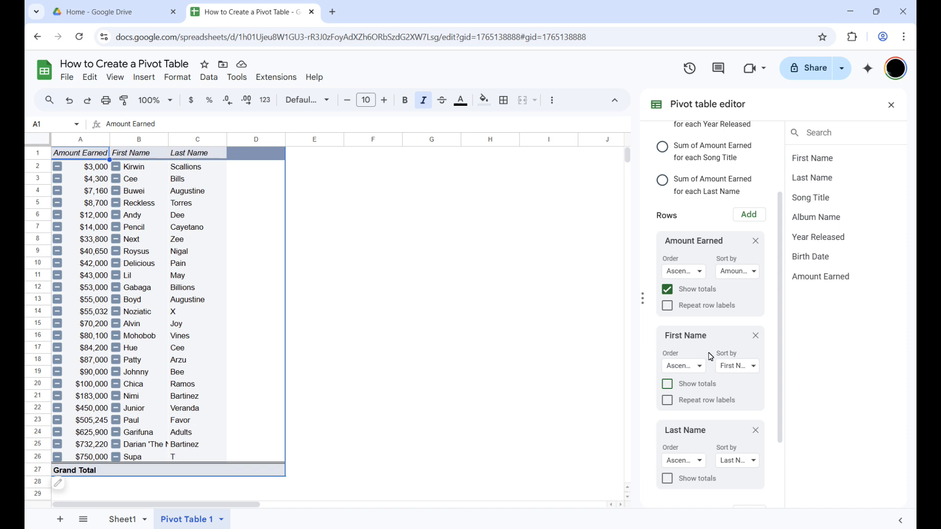
left_click(667, 385)
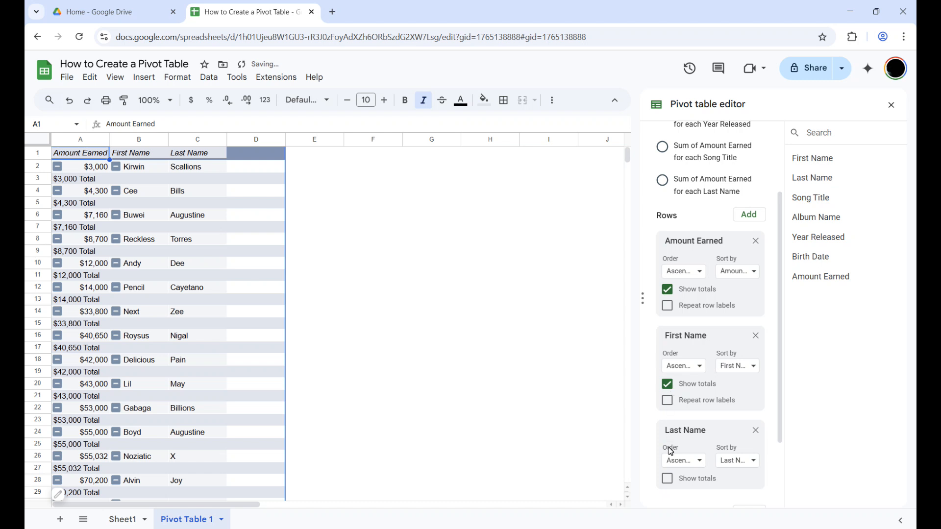
left_click(669, 482)
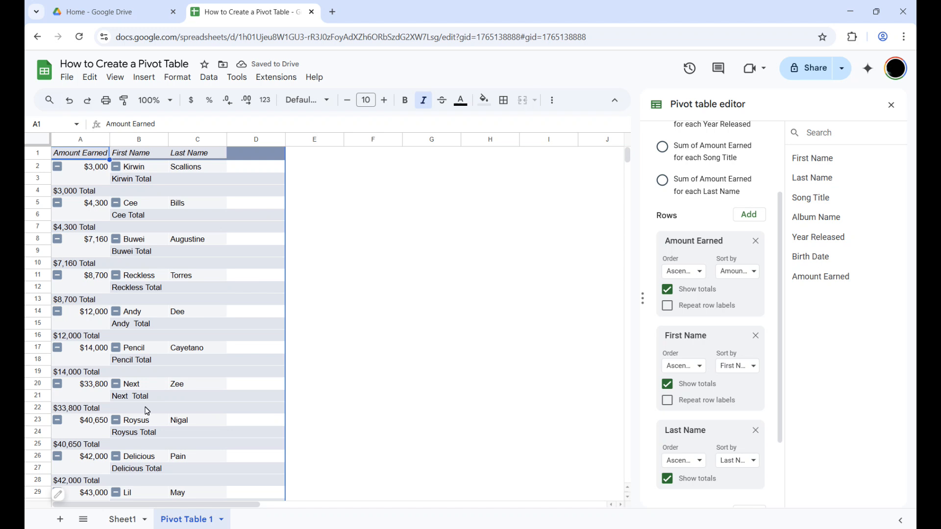
Step: Review the subtotal rows down to the Grand Total and briefly try repeating row labels for the Amount Earned field
scroll(147, 410, "down", 3)
scroll(147, 410, "up", 3)
scroll(182, 331, "down", 12)
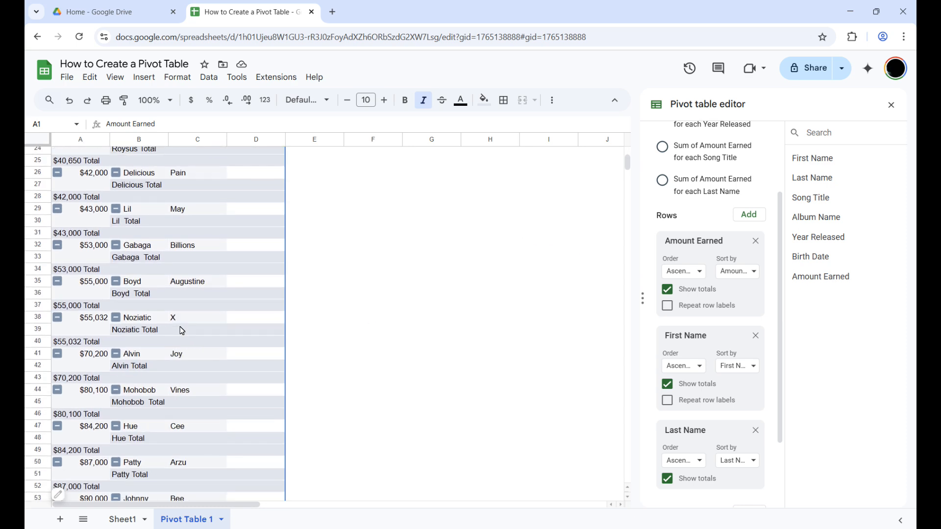
scroll(182, 331, "down", 2)
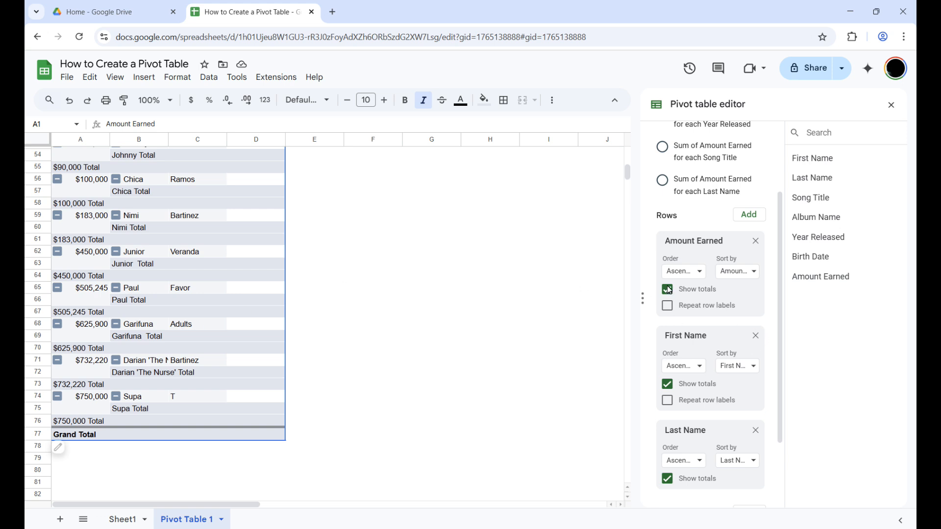
left_click(663, 309)
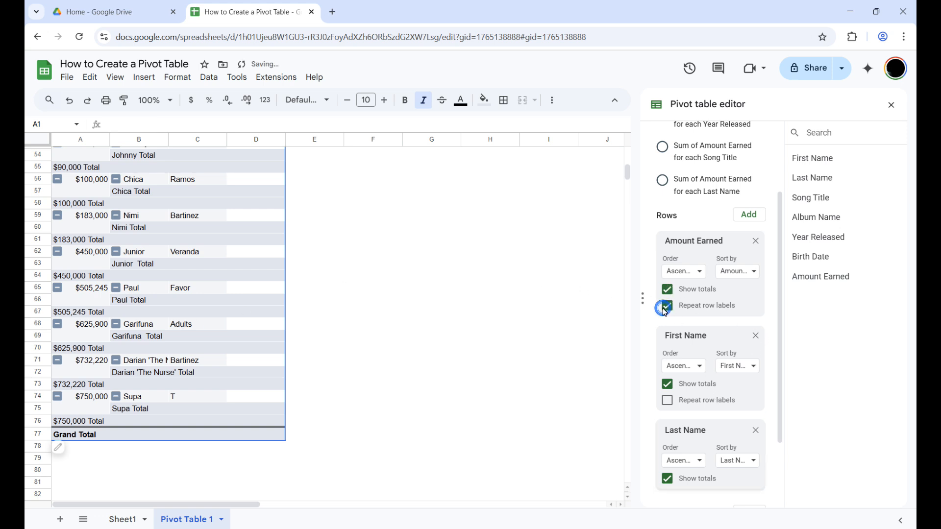
left_click(666, 308)
scroll(252, 358, "up", 8)
scroll(252, 358, "up", 5)
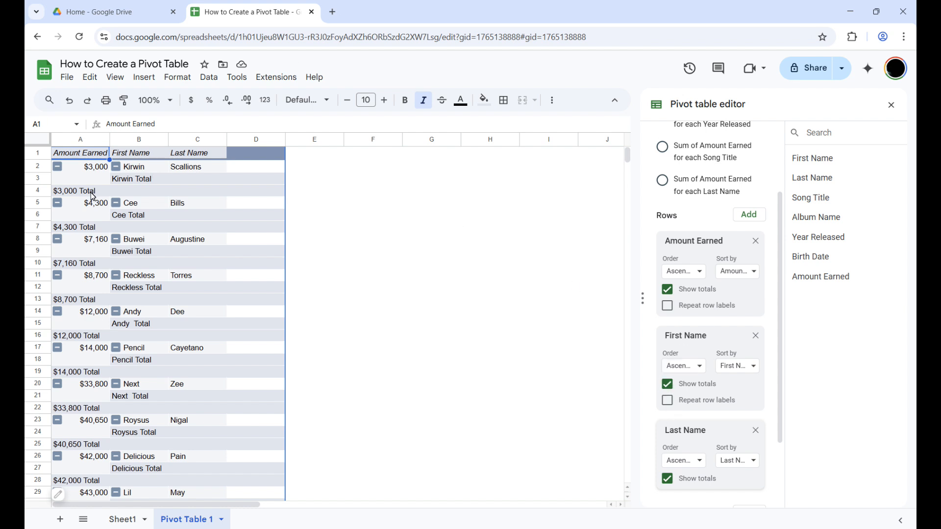
Step: Hide the totals of the First Name and Last Name row fields and add Amount Earned to the pivot table's values
left_click(668, 387)
left_click(667, 480)
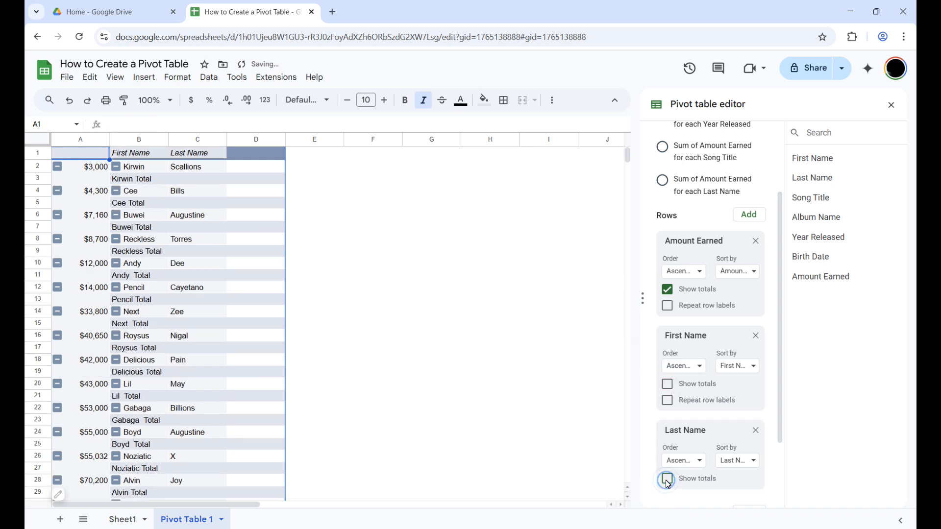
scroll(714, 338, "down", 2)
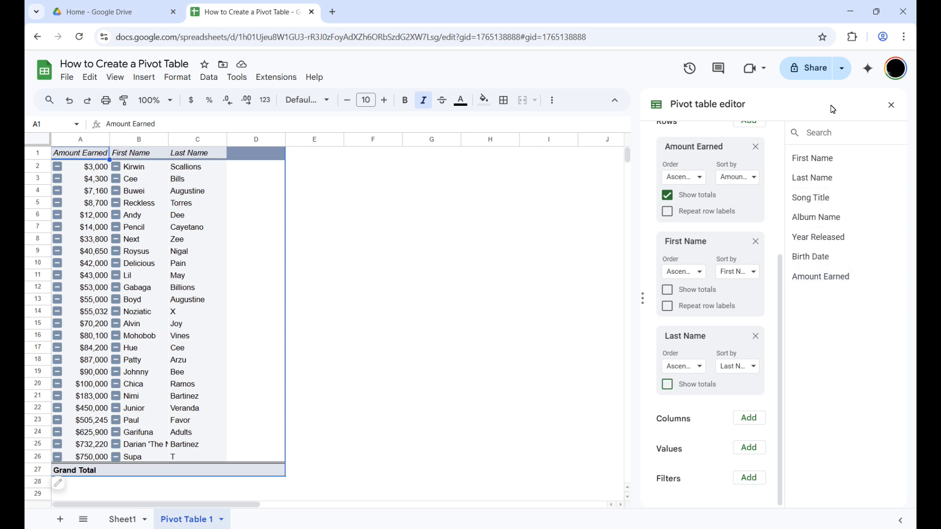
left_click_drag(827, 279, 691, 479)
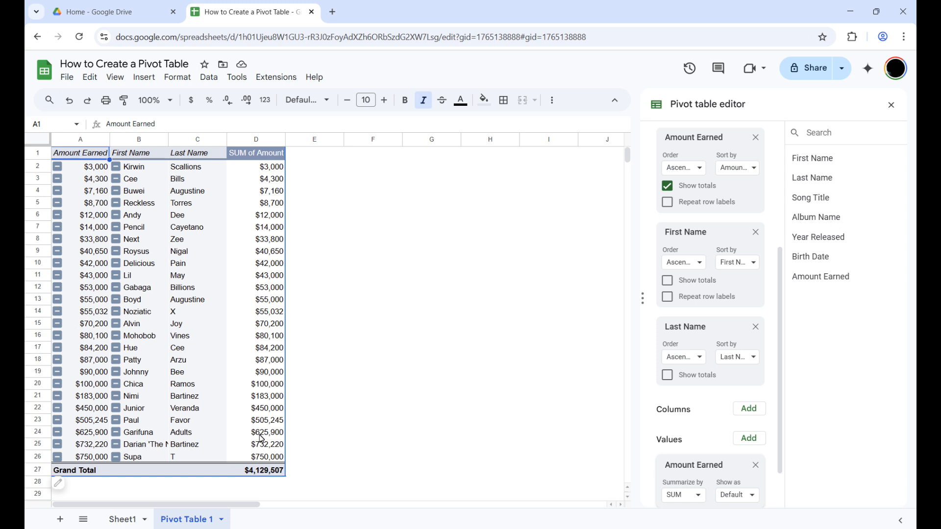
Step: Apply text wrapping to the pivot table range A1:D27 and widen columns A and B to fit their contents
left_click_drag(169, 142, 179, 145)
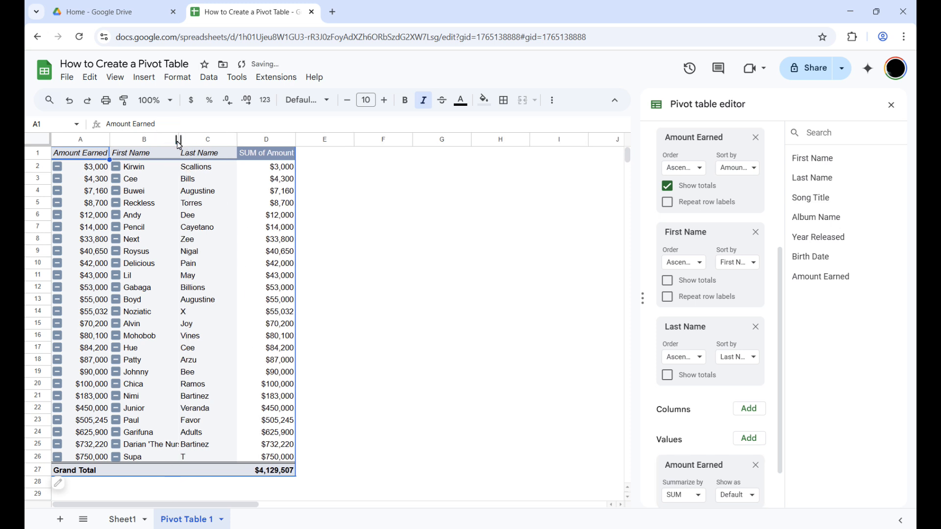
left_click(275, 473)
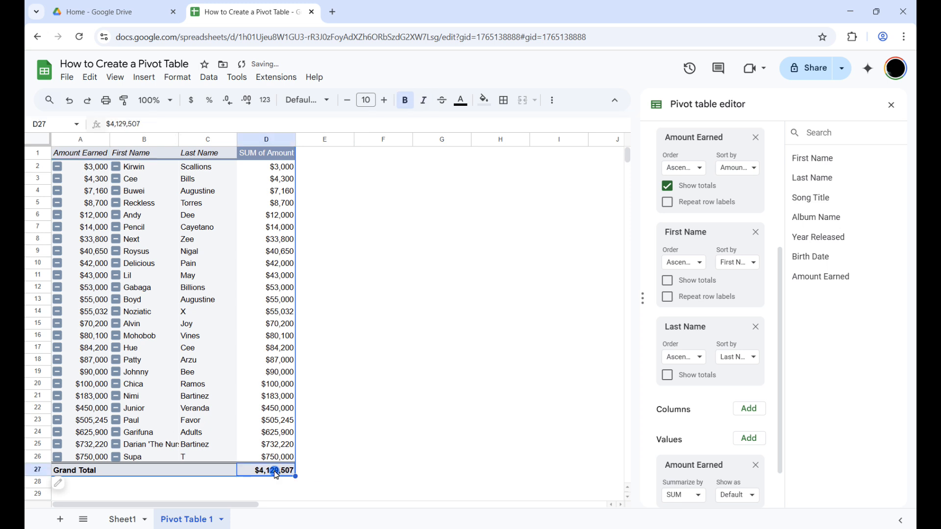
left_click(75, 156, "shift")
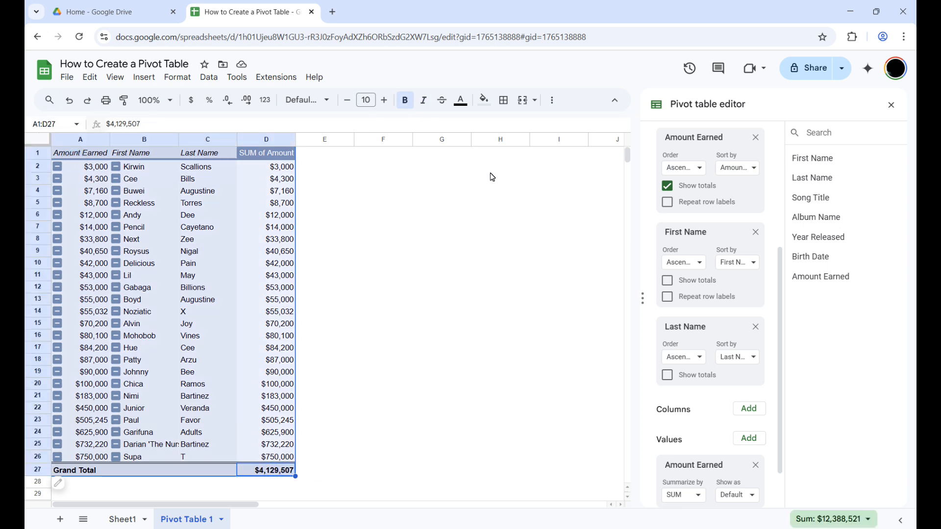
left_click(171, 81)
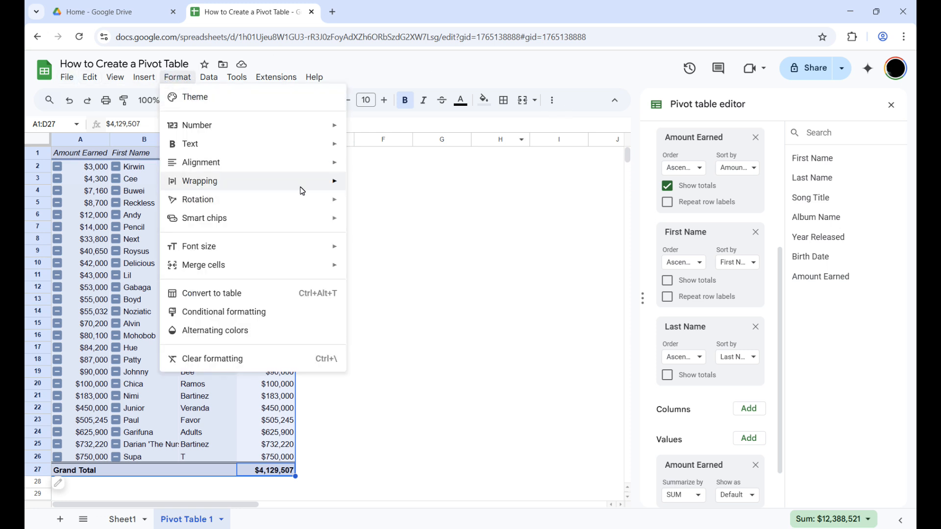
mouse_move(304, 189)
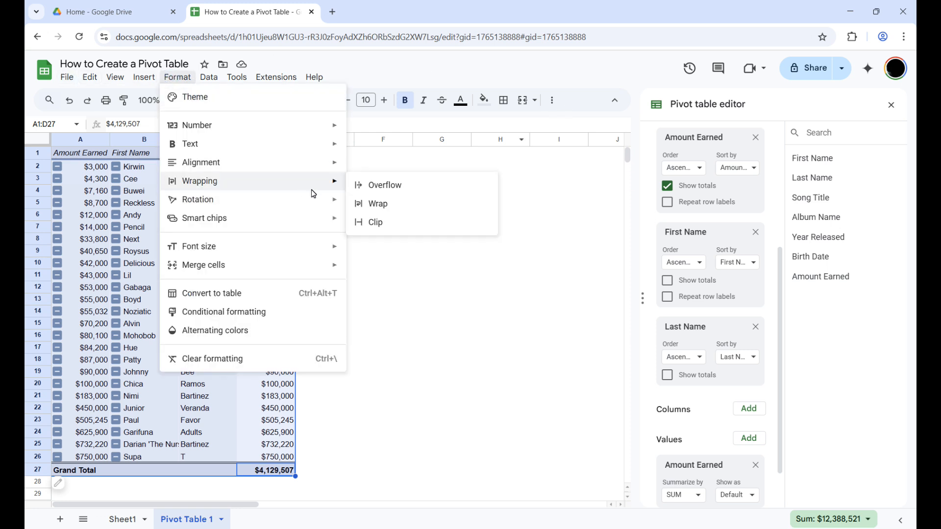
left_click(381, 206)
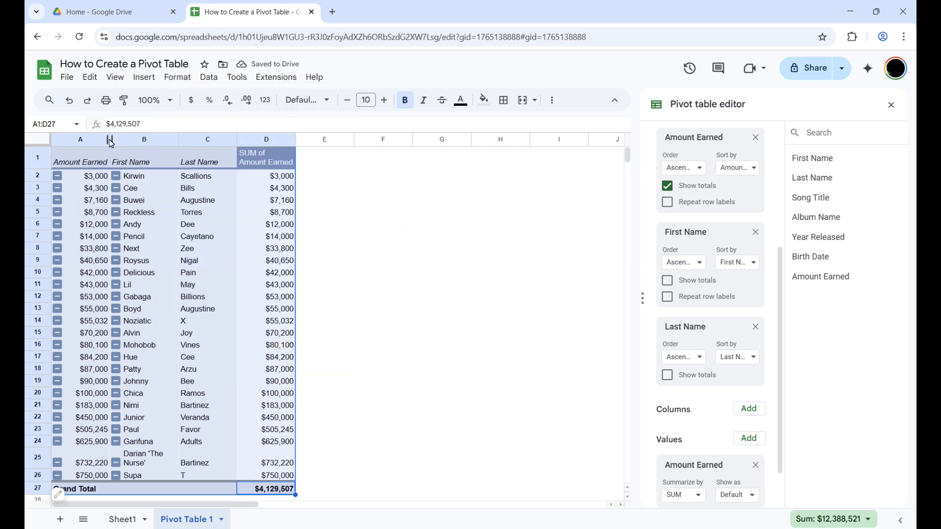
left_click_drag(109, 142, 114, 142)
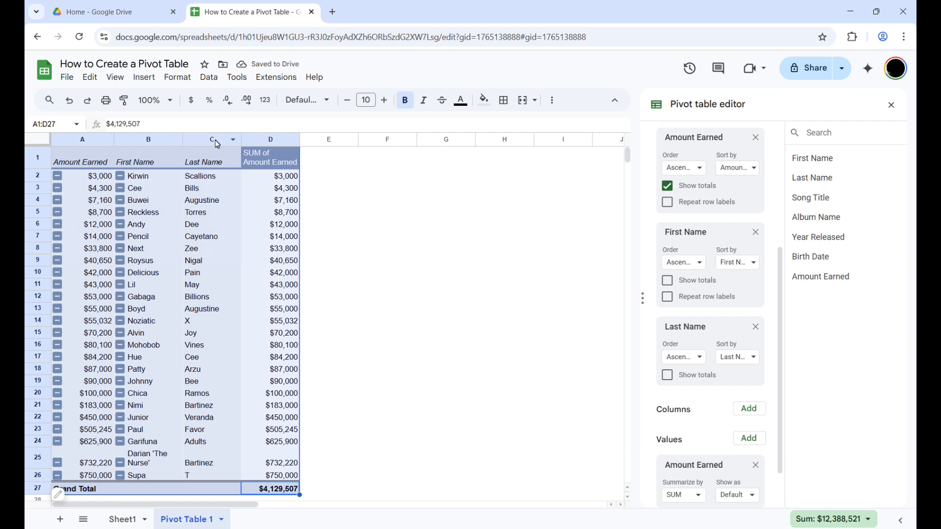
left_click_drag(192, 140, 195, 141)
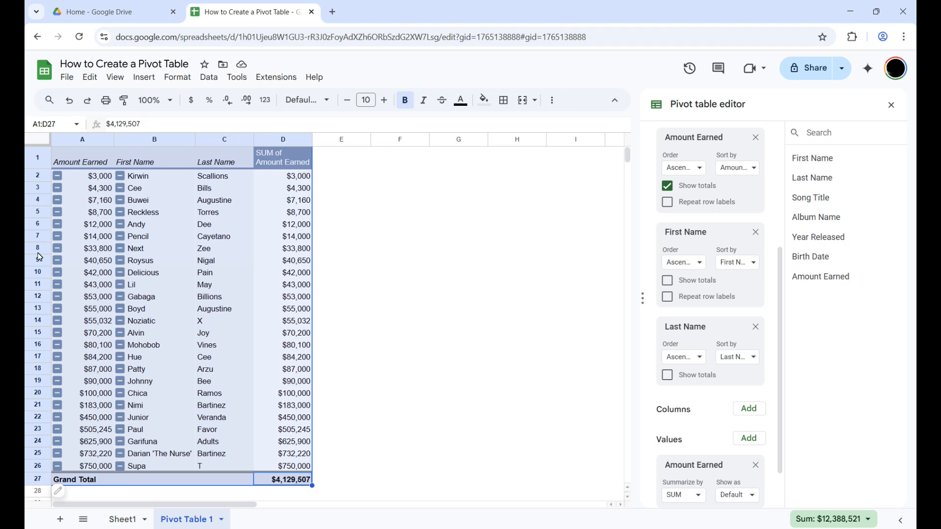
Step: Apply alternating colors to A1:D27 using the default style with a medium green header and light green bands
left_click(180, 78)
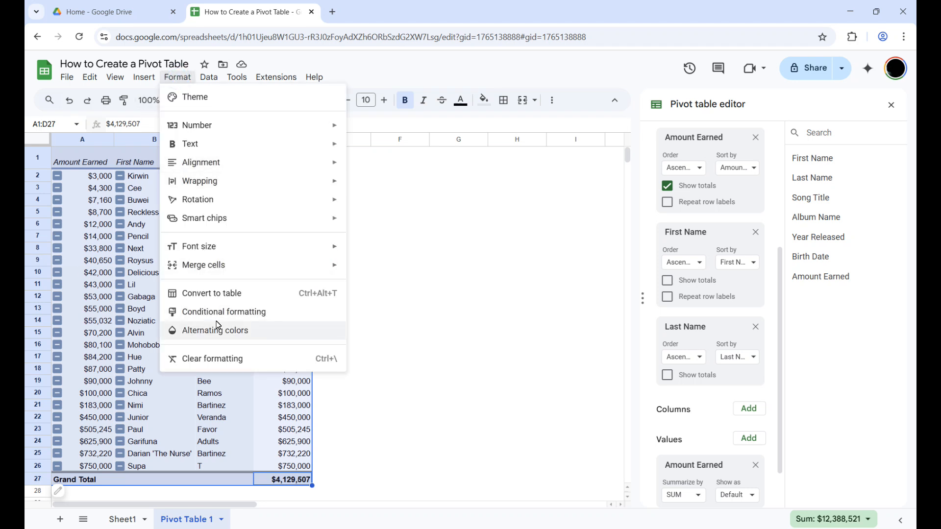
left_click(227, 336)
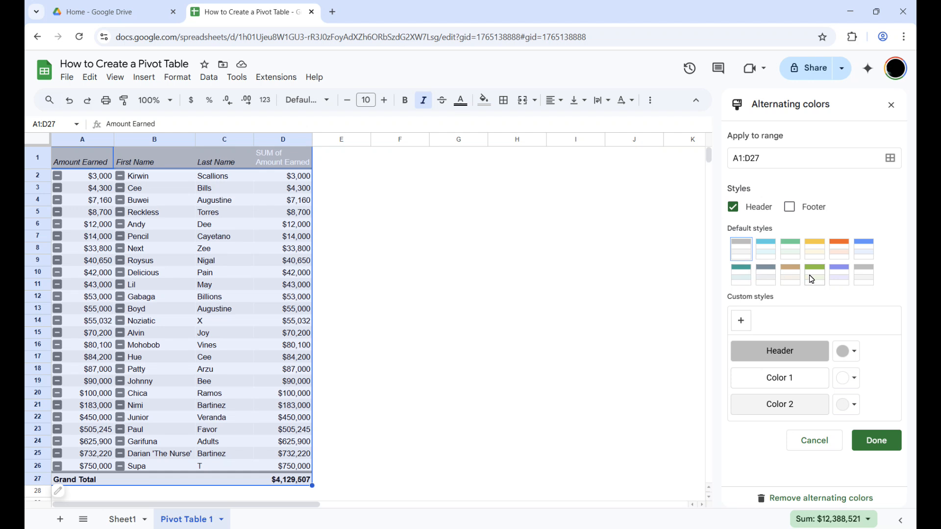
left_click(792, 252)
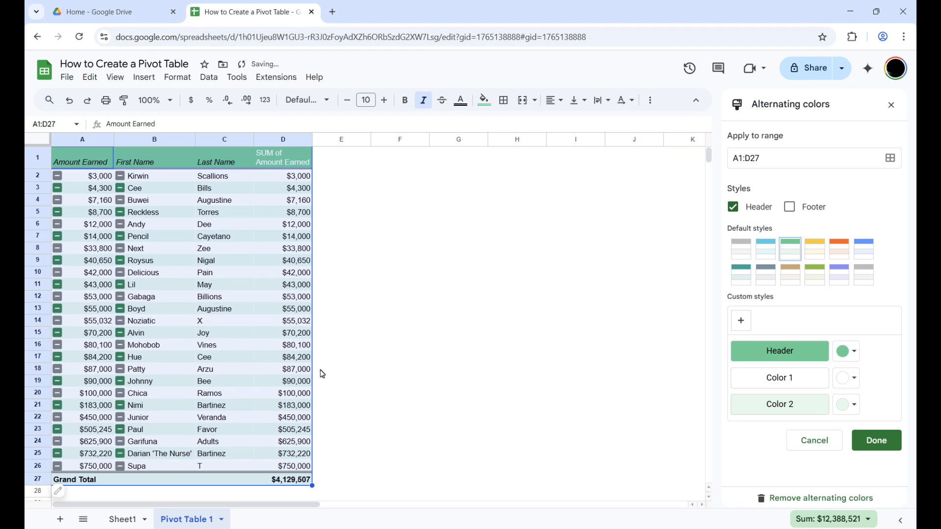
left_click(873, 442)
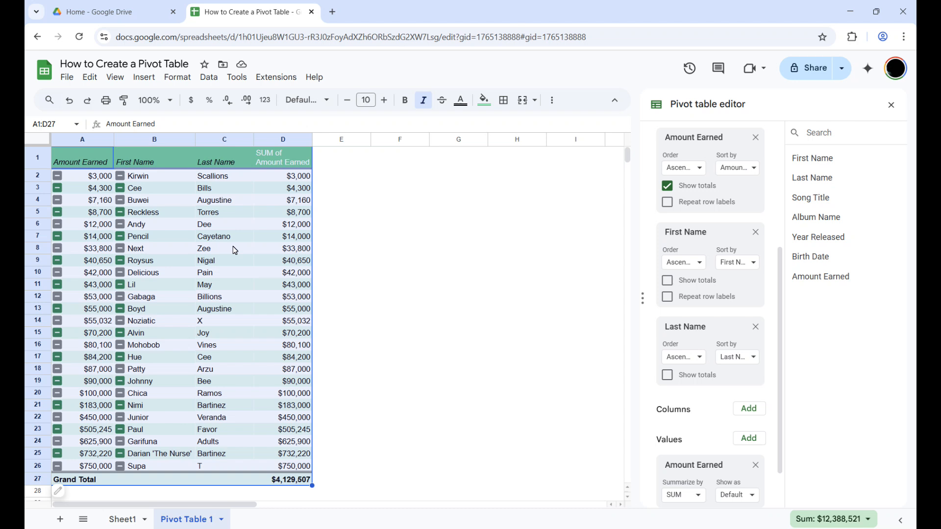
Step: Create a filter on the pivot table range A1:D27
left_click(552, 101)
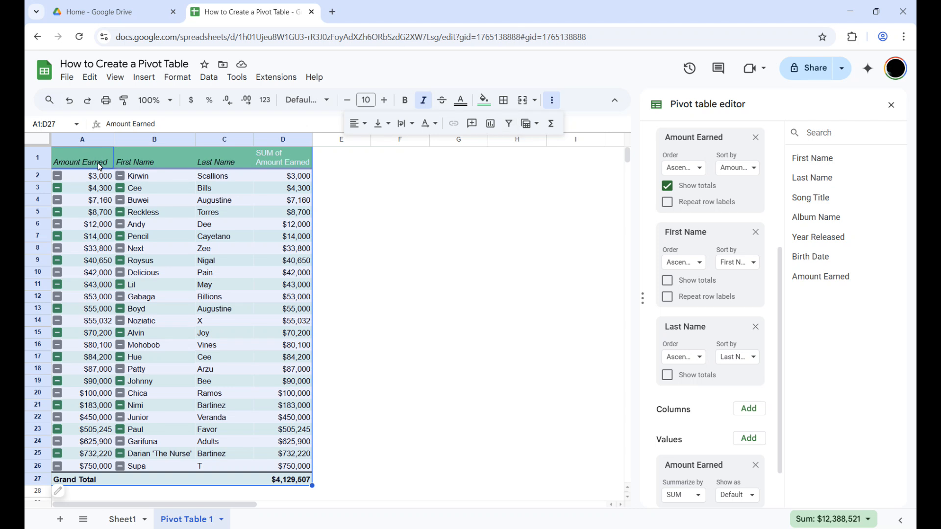
left_click(509, 124)
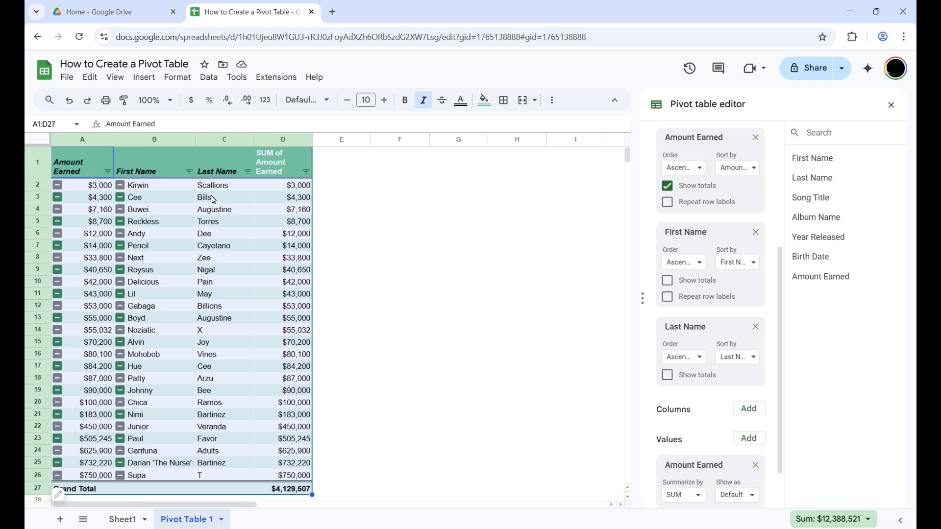
Step: Filter the Last Name column by values to show only the surname shared by the artists in rows 21 and 25
left_click(247, 172)
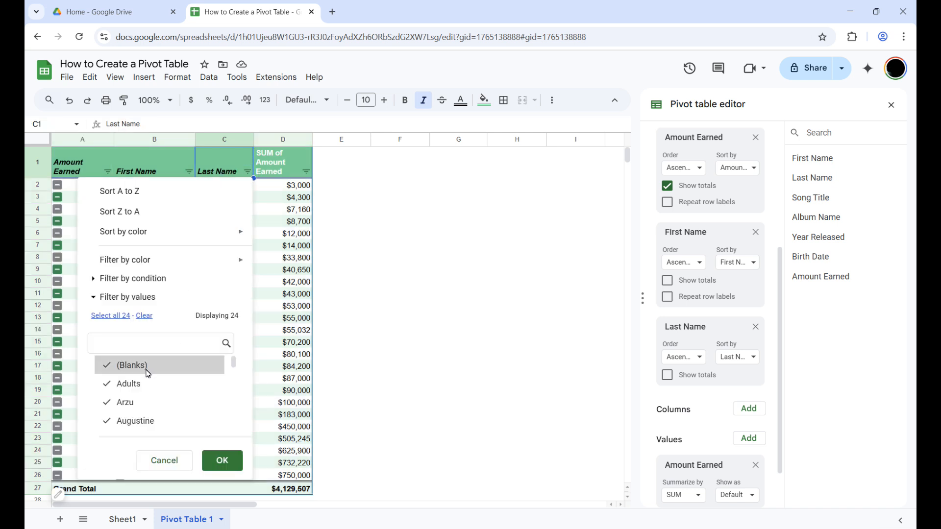
scroll(142, 400, "down", 3)
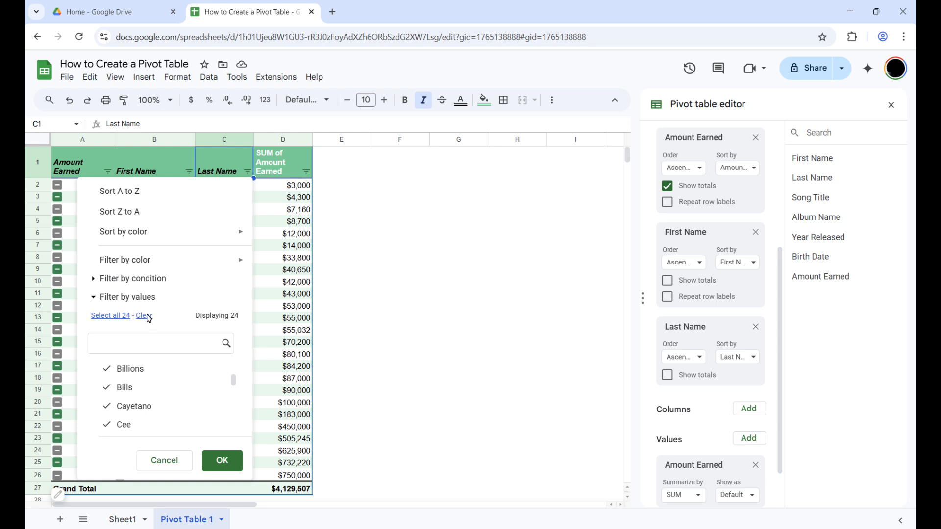
left_click(146, 320)
scroll(154, 395, "up", 2)
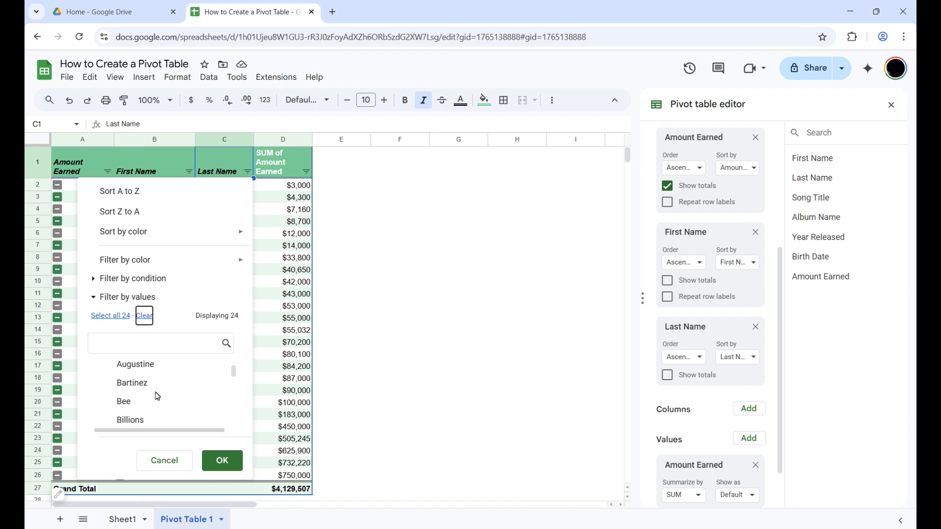
left_click(142, 390)
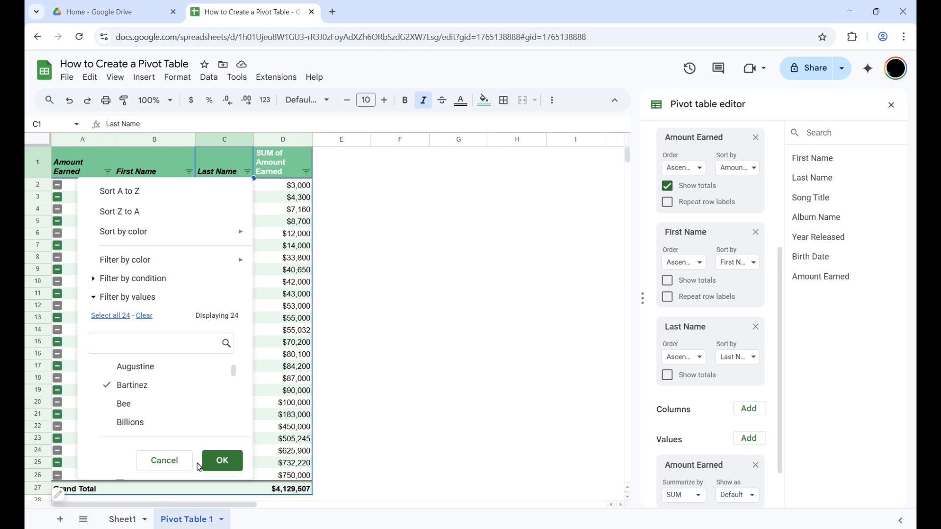
left_click(223, 465)
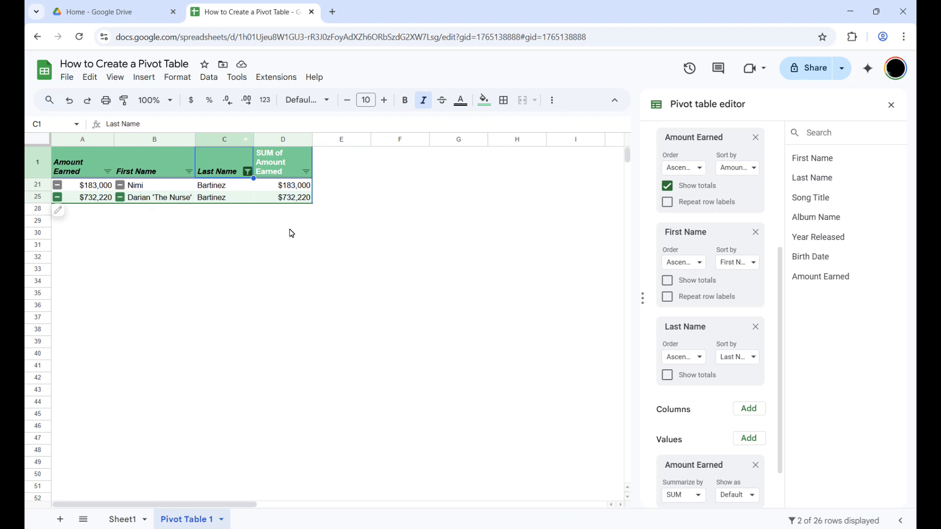
Step: Select all values again in the Last Name column filter and check the table down to the Grand Total
left_click(247, 173)
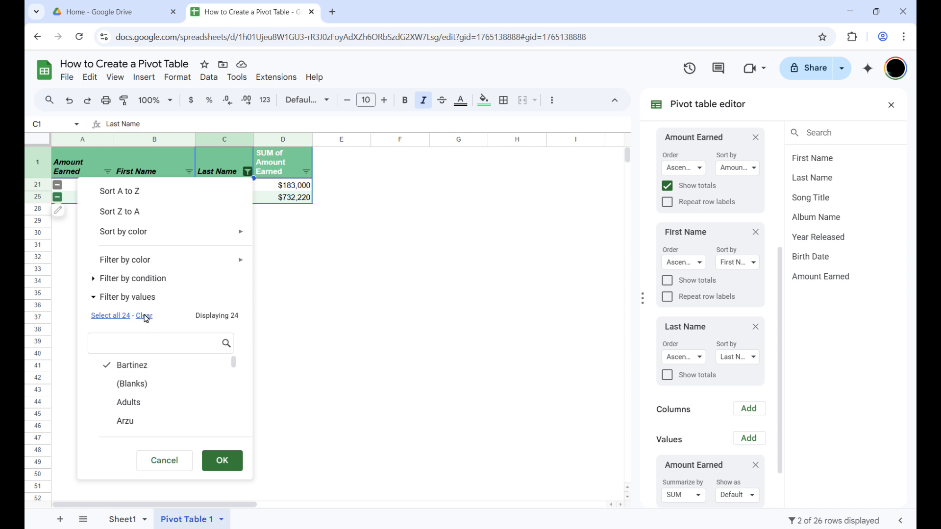
left_click(123, 317)
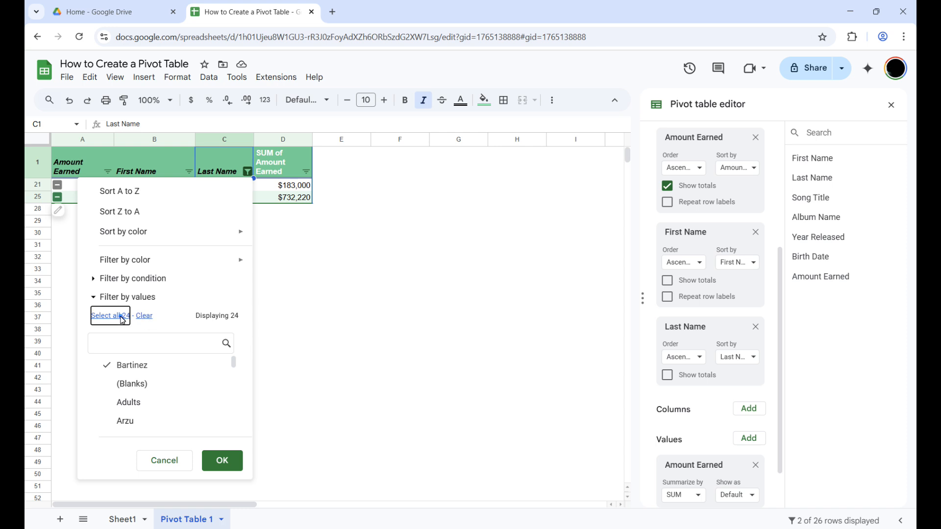
left_click(222, 461)
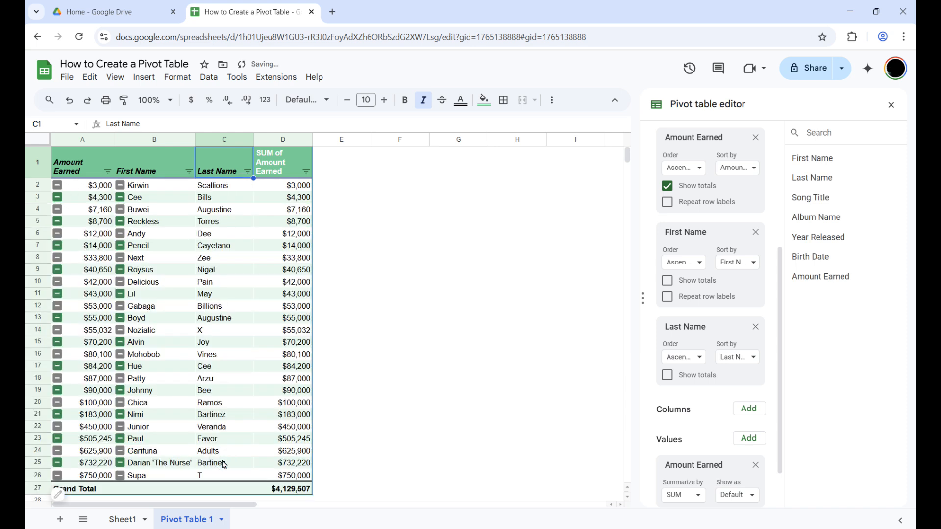
scroll(253, 374, "down", 7)
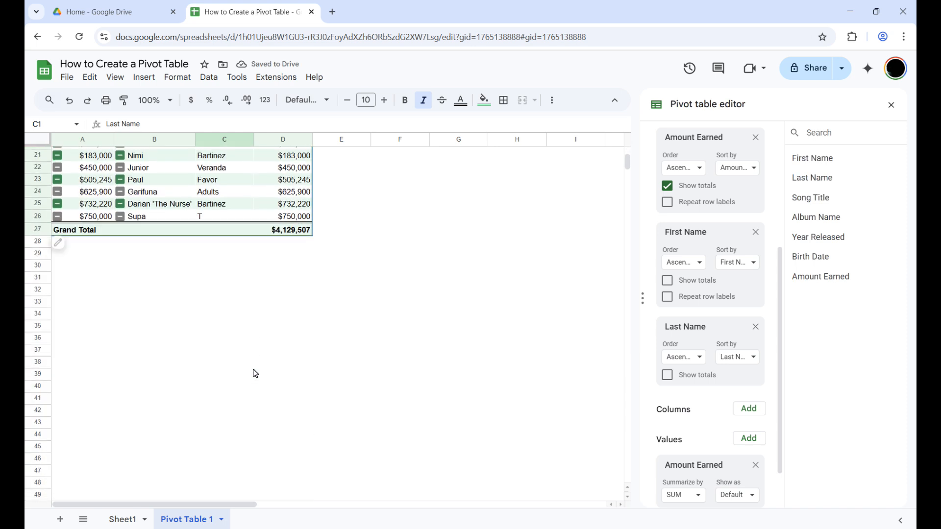
scroll(254, 374, "up", 8)
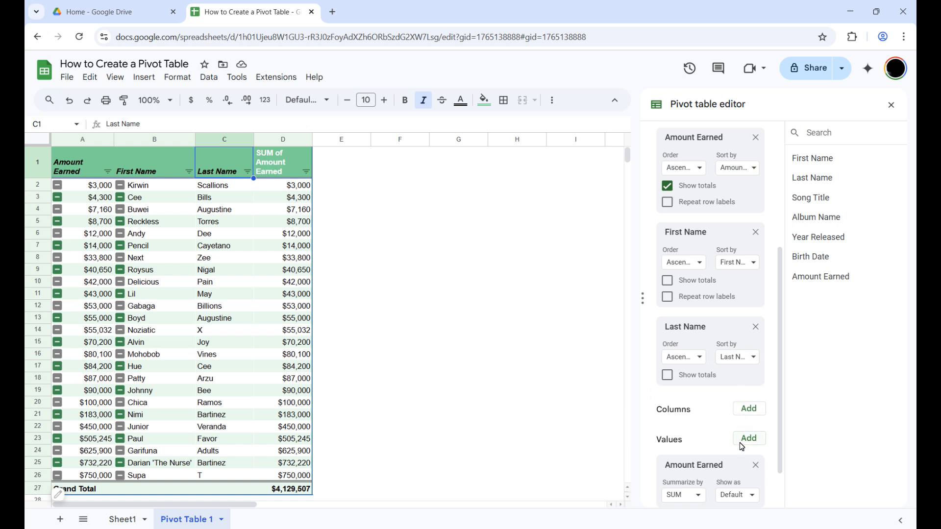
Step: Add the Last Name field to the pivot table's own filters
scroll(740, 442, "down", 1)
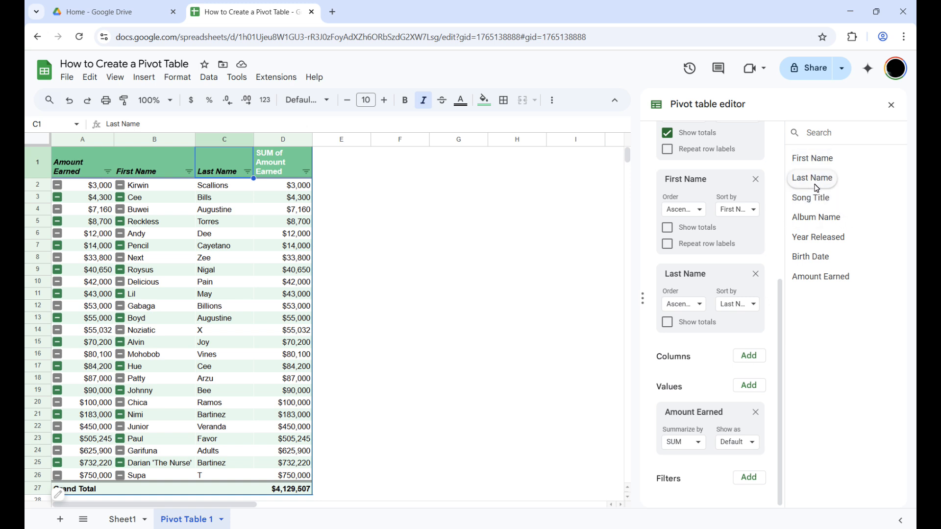
left_click_drag(815, 180, 680, 498)
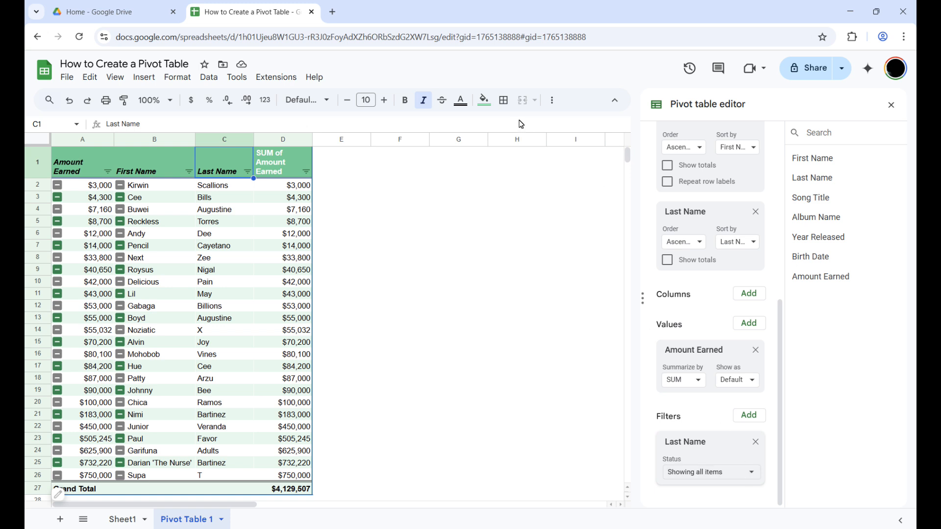
Step: Clear the pivot table's Last Name filter values, search for "bar", and apply only the matching surname
left_click(755, 477)
scroll(735, 452, "down", 2)
scroll(735, 452, "down", 8)
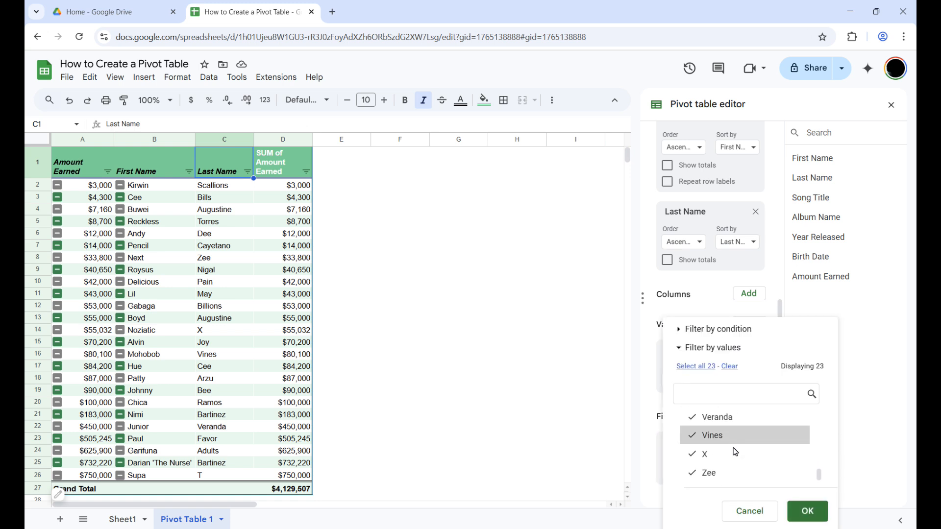
scroll(735, 451, "up", 10)
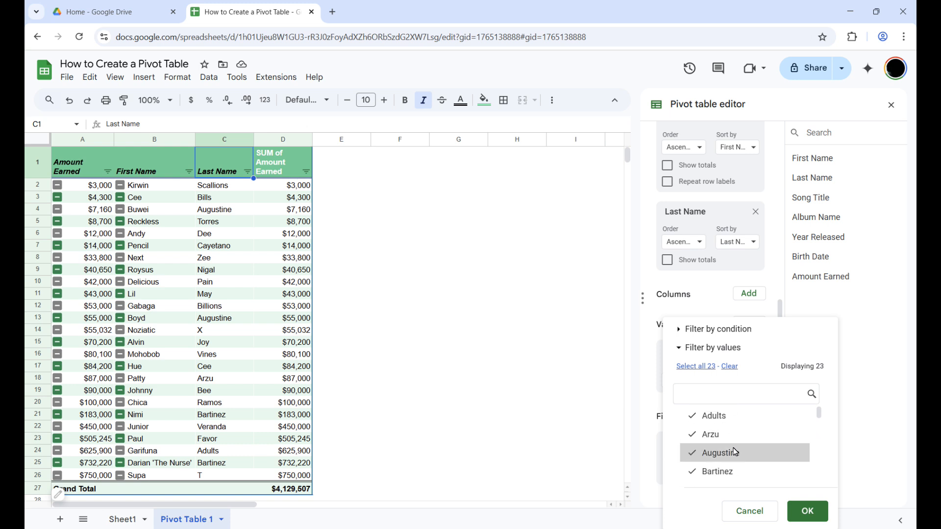
scroll(735, 452, "down", 10)
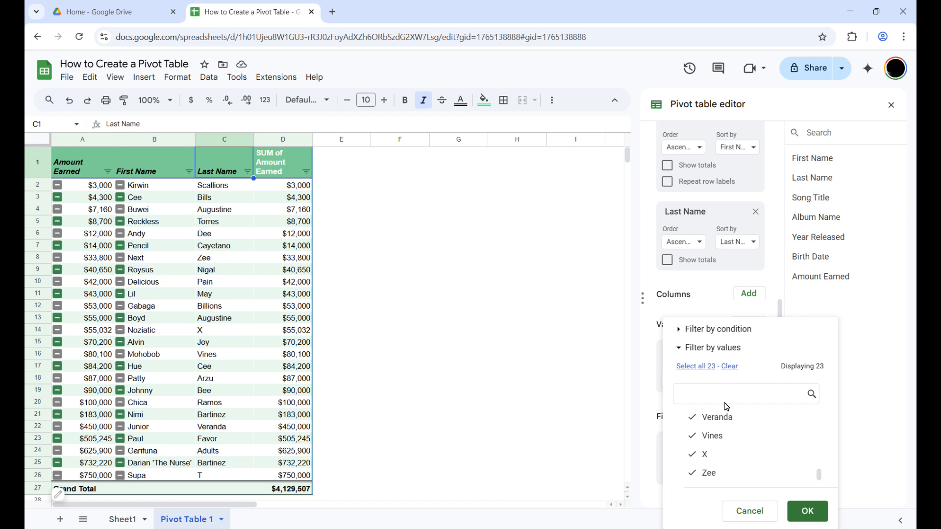
left_click(731, 366)
left_click(722, 397)
type("bar")
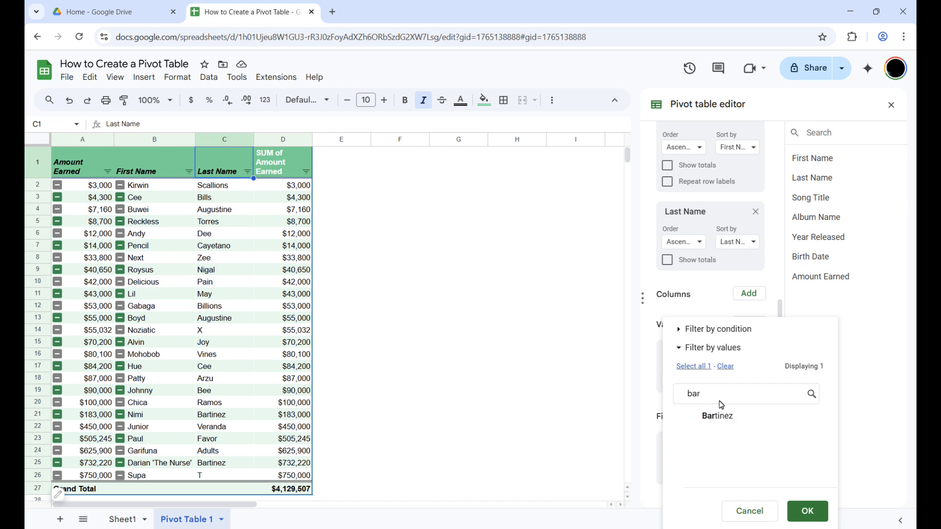
right_click(681, 397)
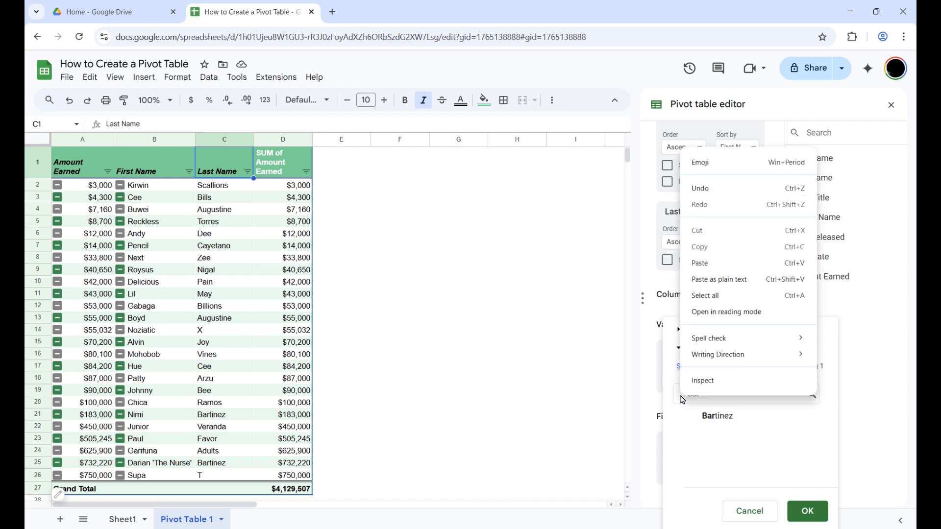
key("Escape")
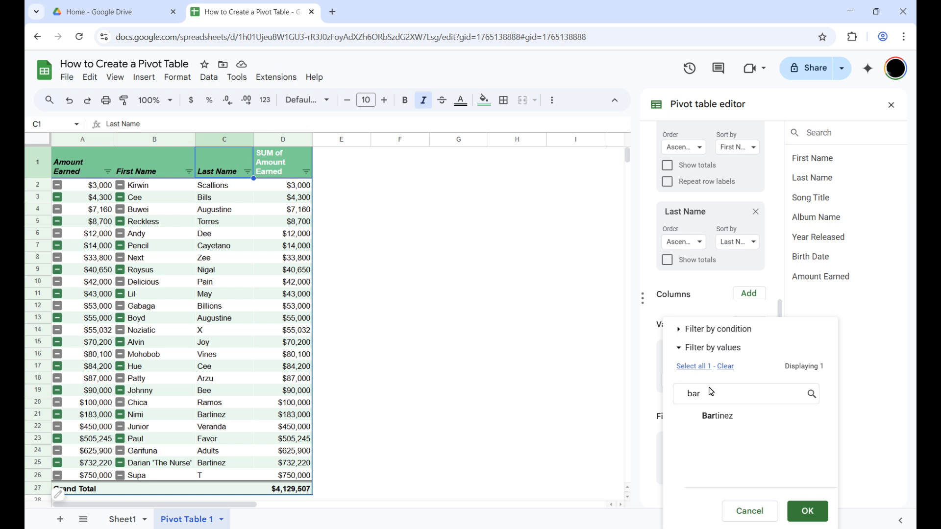
right_click(681, 393)
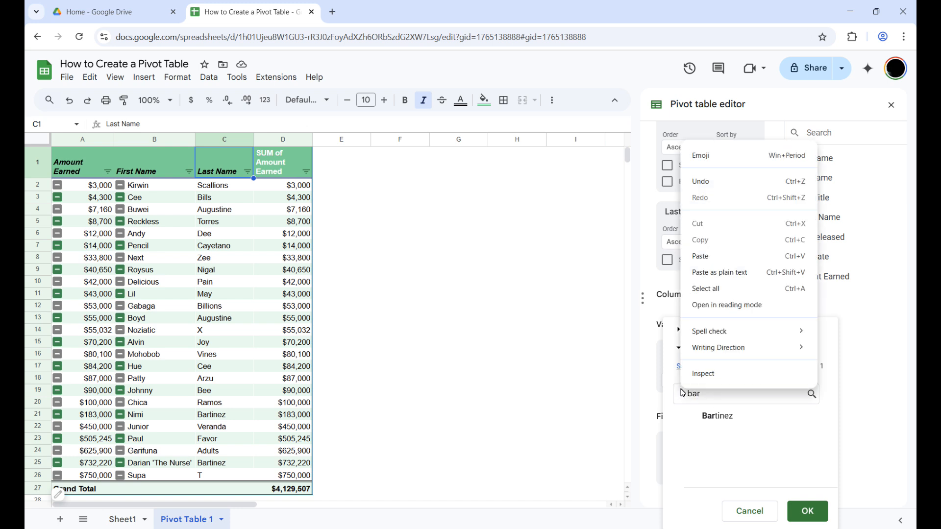
key("Escape")
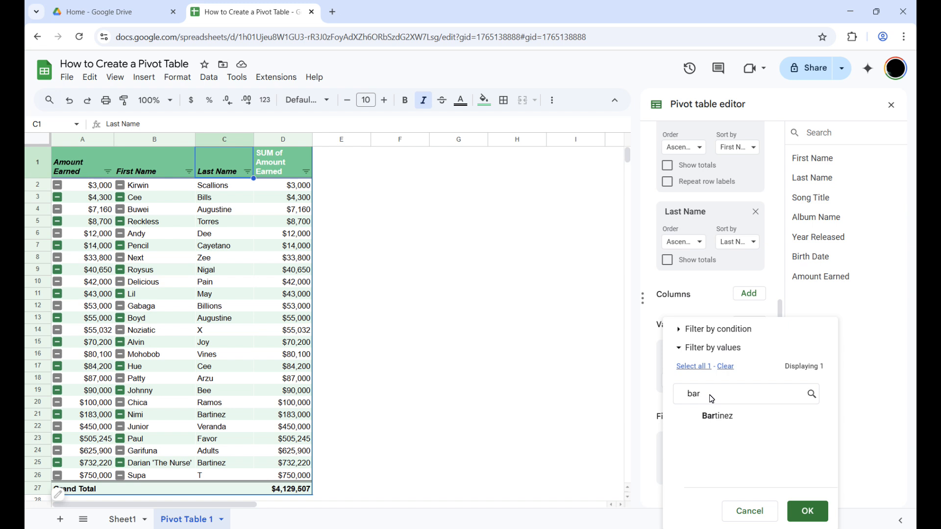
left_click(723, 426)
left_click(808, 519)
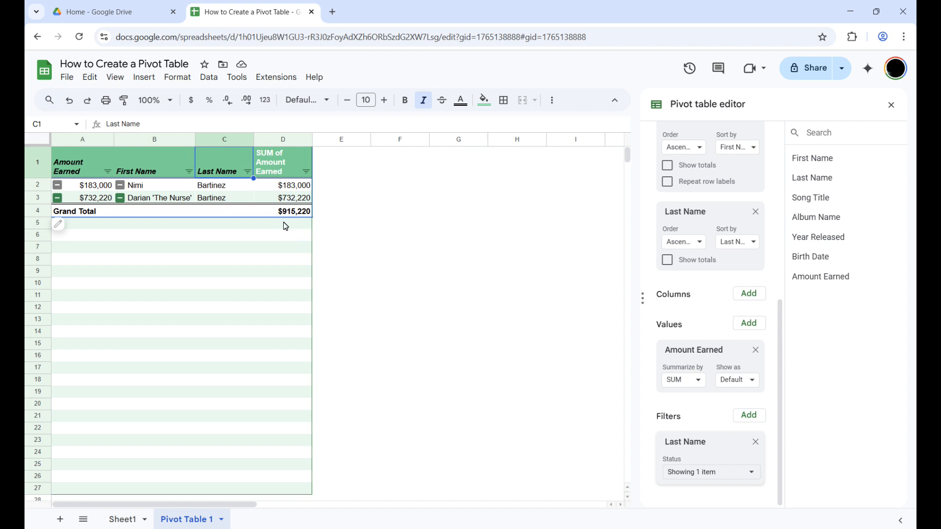
Step: Set the pivot table's Last Name filter back to all items
left_click(744, 475)
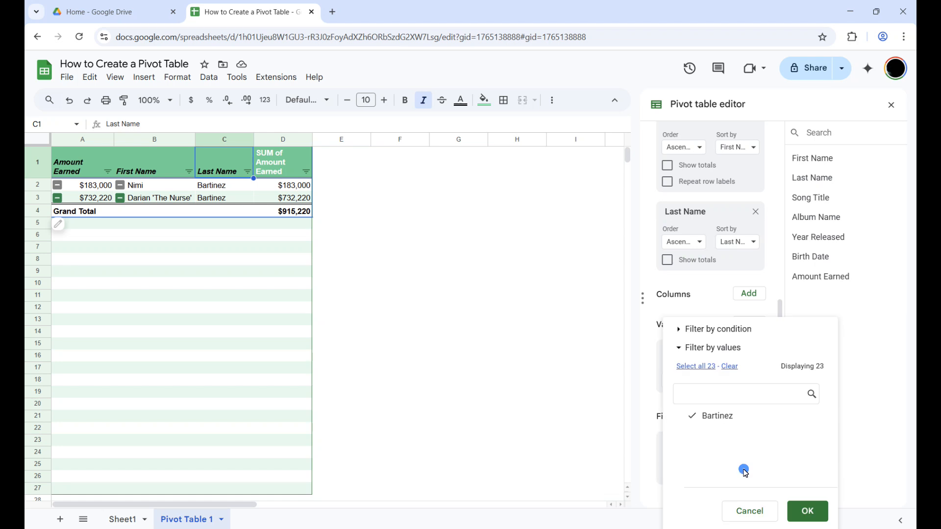
left_click(691, 371)
left_click(807, 515)
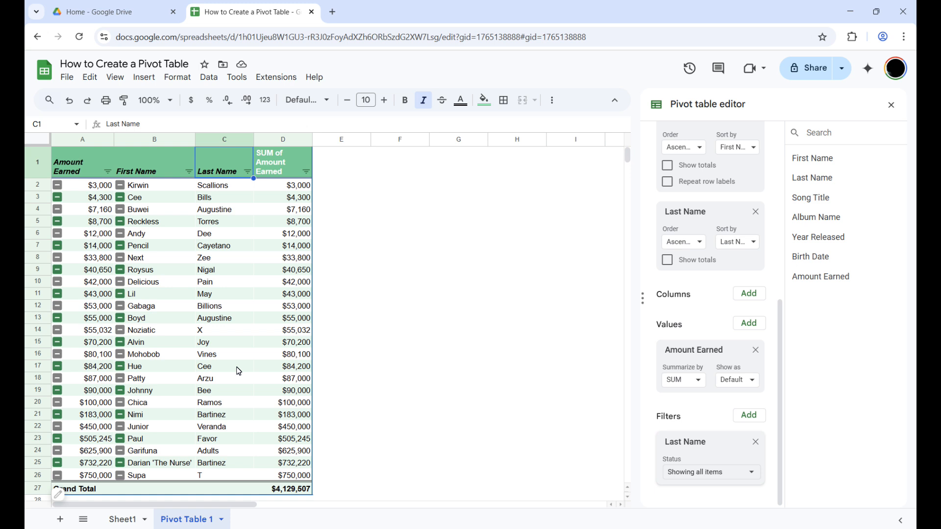
Step: Review the source data in Sheet1 and the option for inserting a pivot table, and return to the Pivot Table 1 sheet
left_click(129, 521)
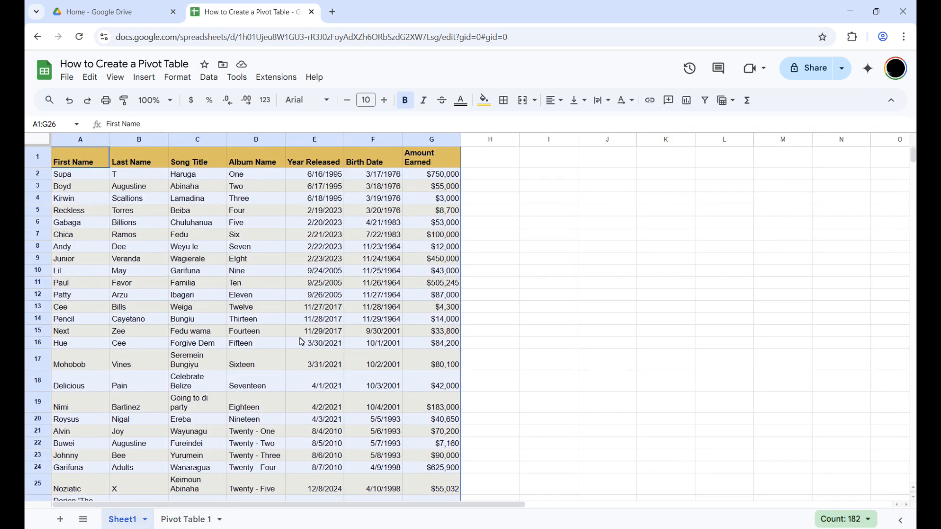
left_click(142, 78)
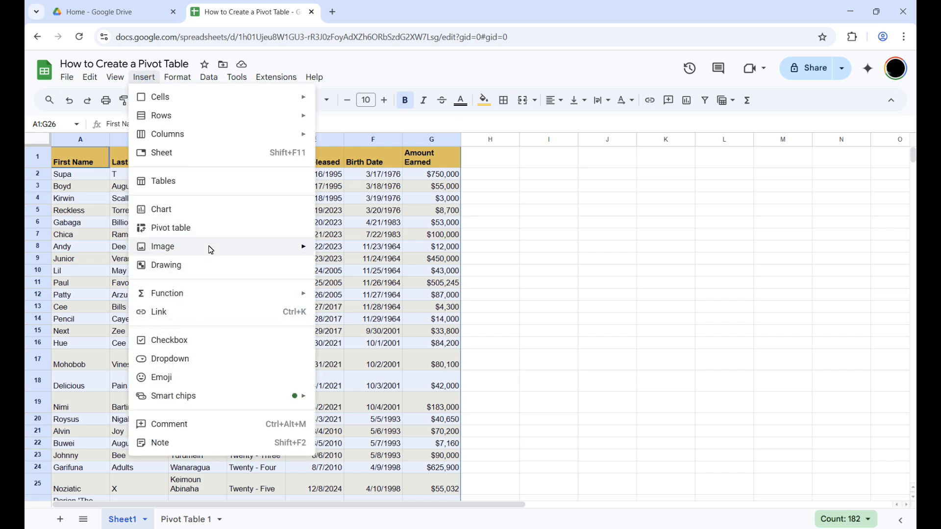
left_click(214, 228)
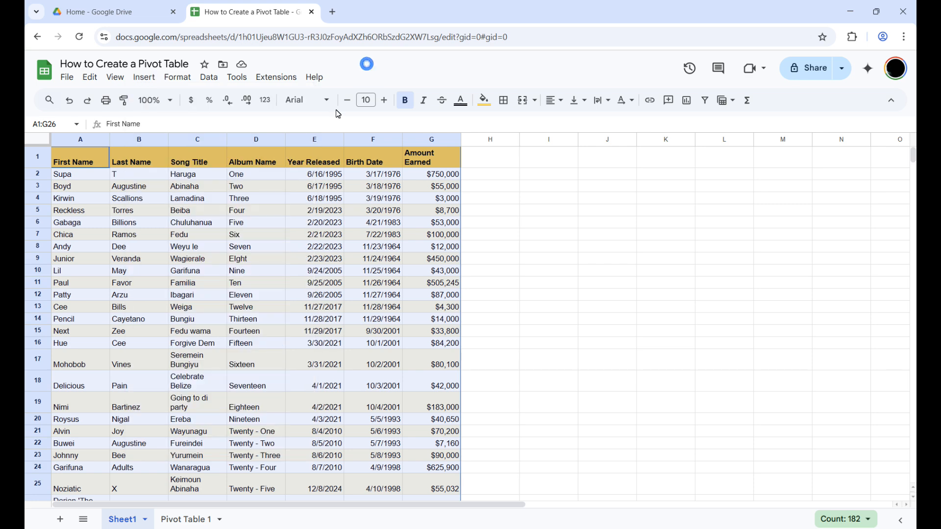
left_click(182, 513)
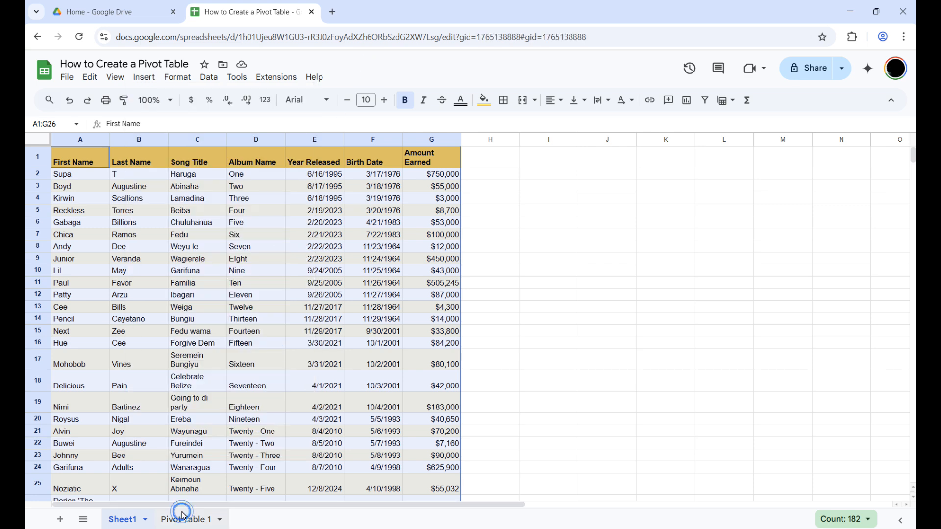